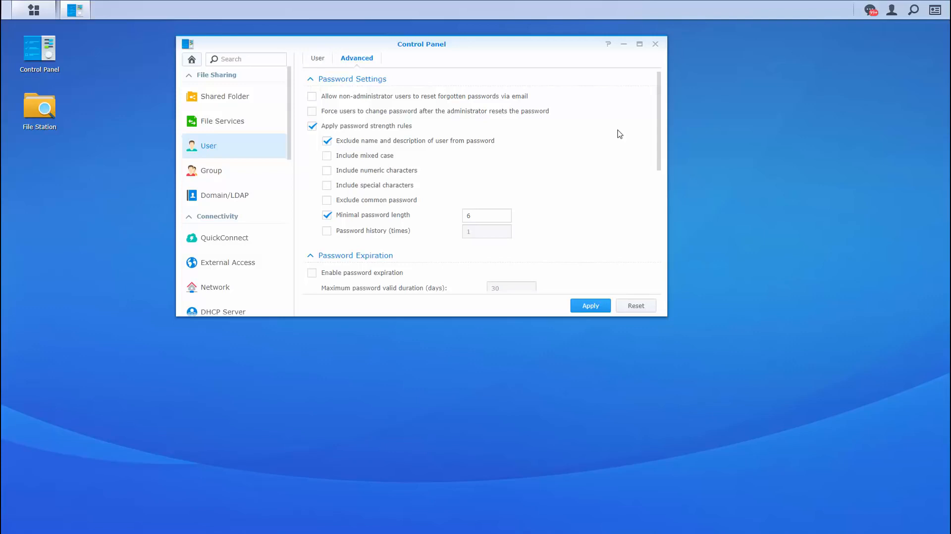
Step: Review the advanced user settings for password expiration, 2-step verification and user home, and close the Control Panel
{"action": "scroll", "coordinate": [619, 134], "scroll_direction": "down", "scroll_amount": 5}
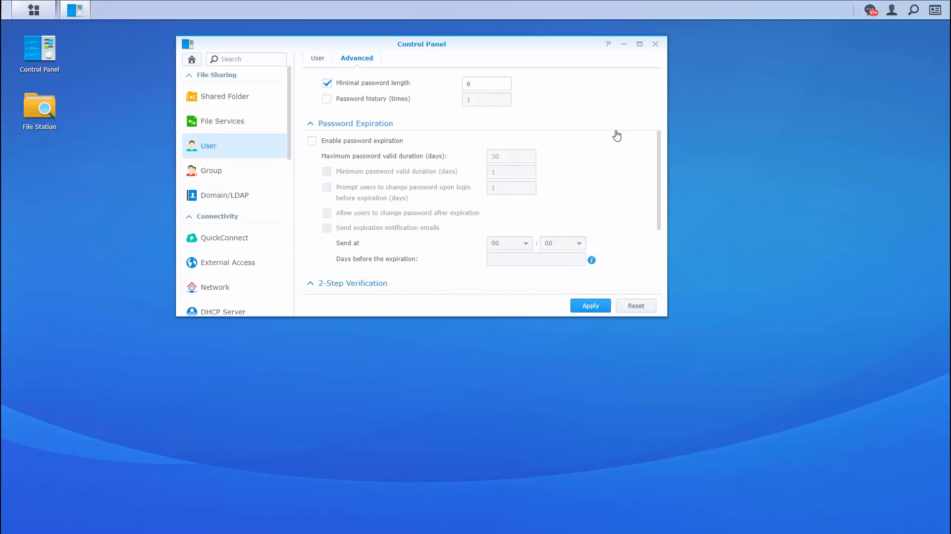
{"action": "scroll", "coordinate": [616, 135], "scroll_direction": "down", "scroll_amount": 3}
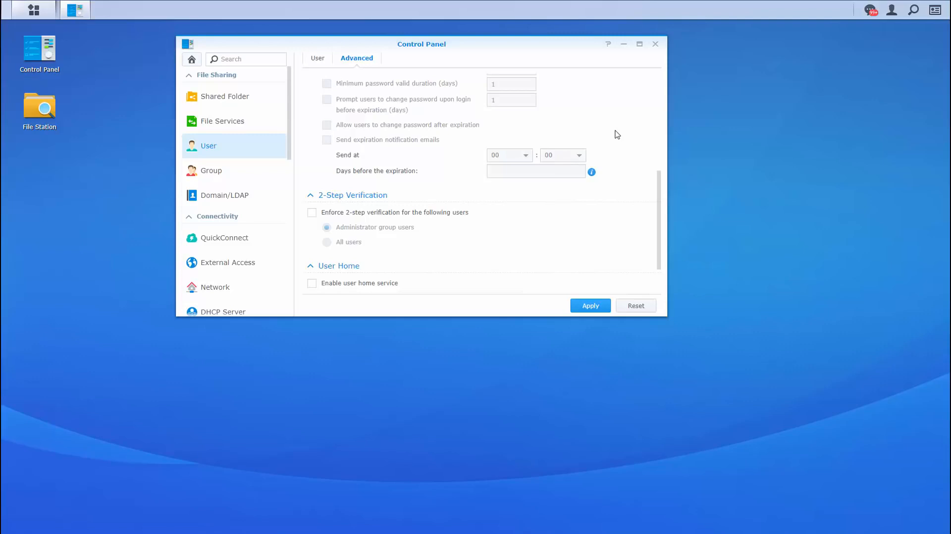
{"action": "left_click", "coordinate": [655, 44]}
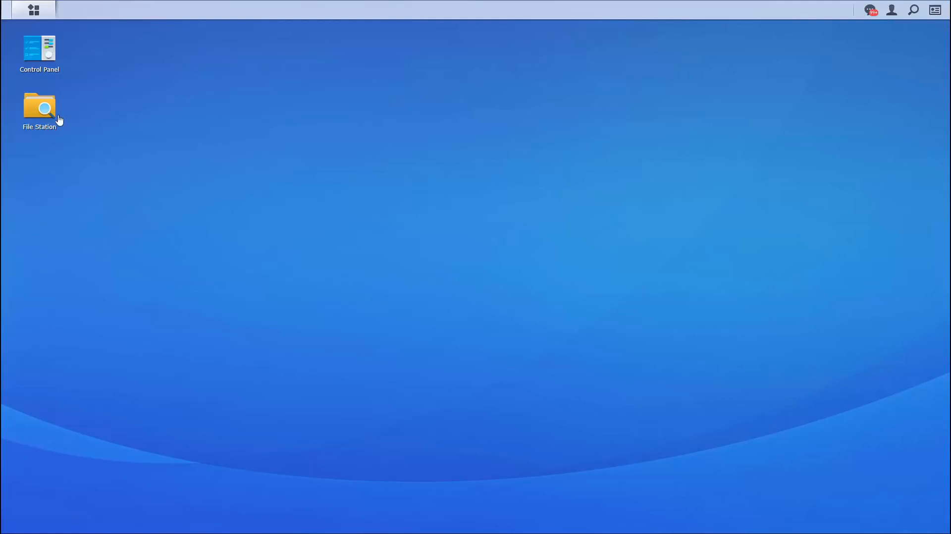
Step: Enable the Recycle Bin for the documents shared folder without restricting its access to administrators only
{"action": "left_click", "coordinate": [47, 60]}
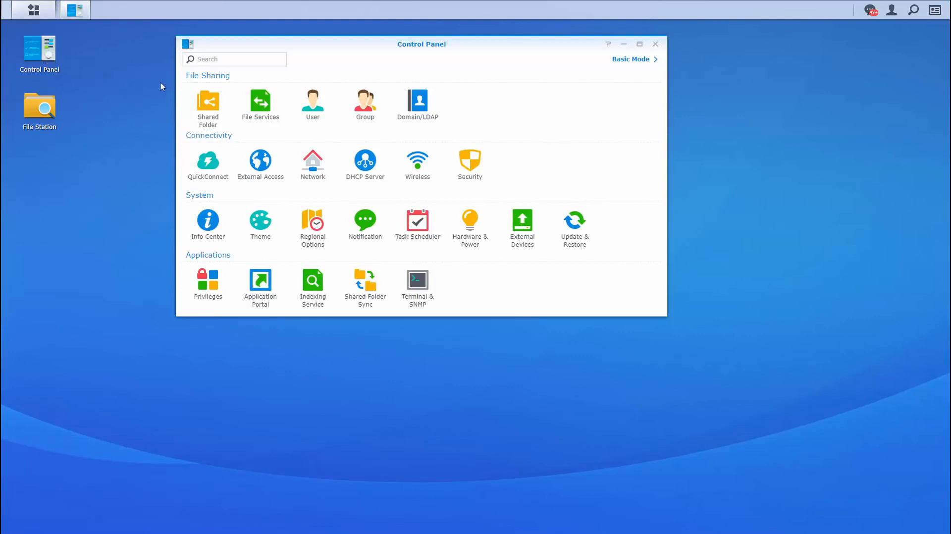
{"action": "left_click", "coordinate": [208, 104]}
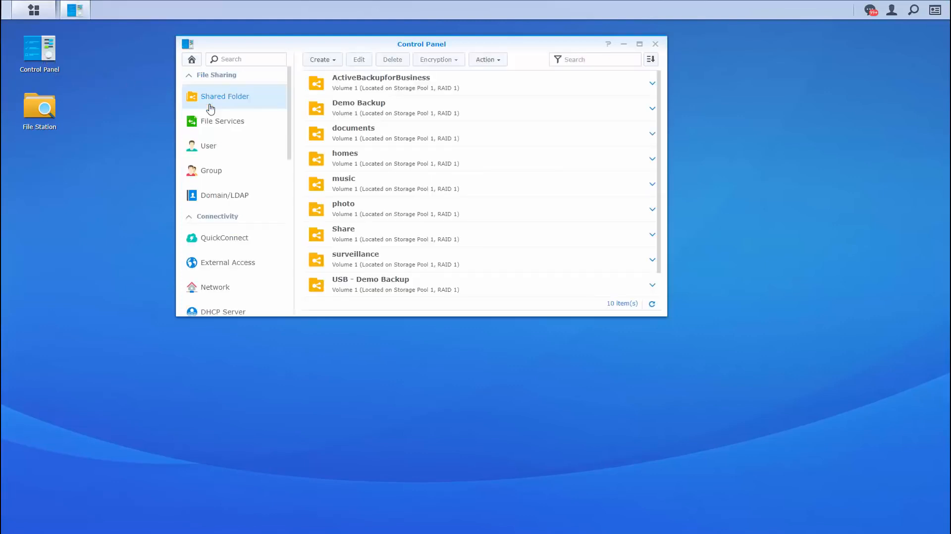
{"action": "left_click", "coordinate": [361, 138]}
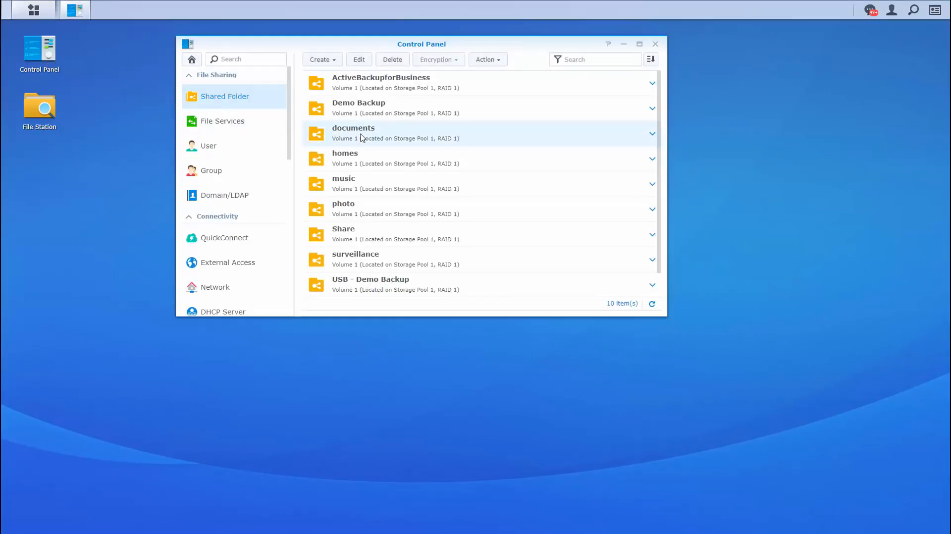
{"action": "left_click", "coordinate": [359, 66]}
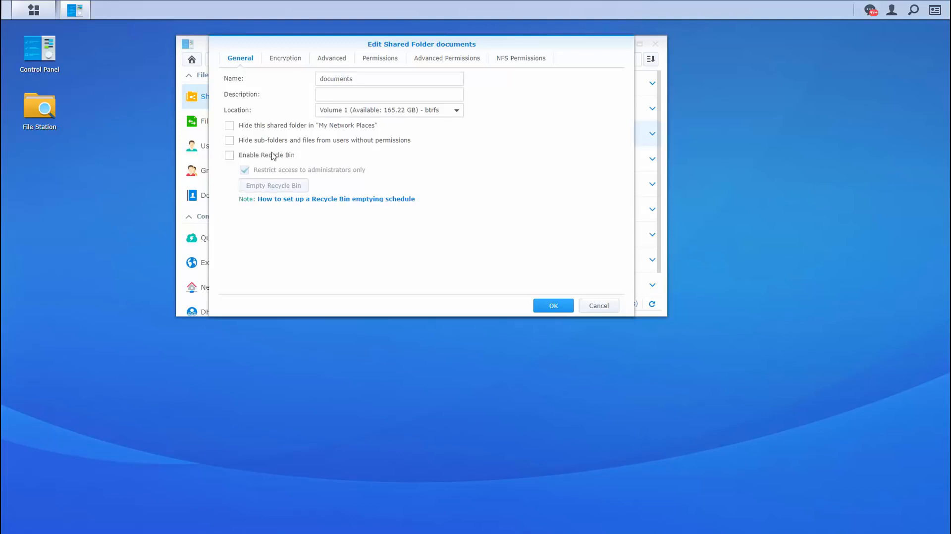
{"action": "left_click", "coordinate": [233, 155]}
{"action": "left_click", "coordinate": [245, 171]}
{"action": "left_click", "coordinate": [554, 309]}
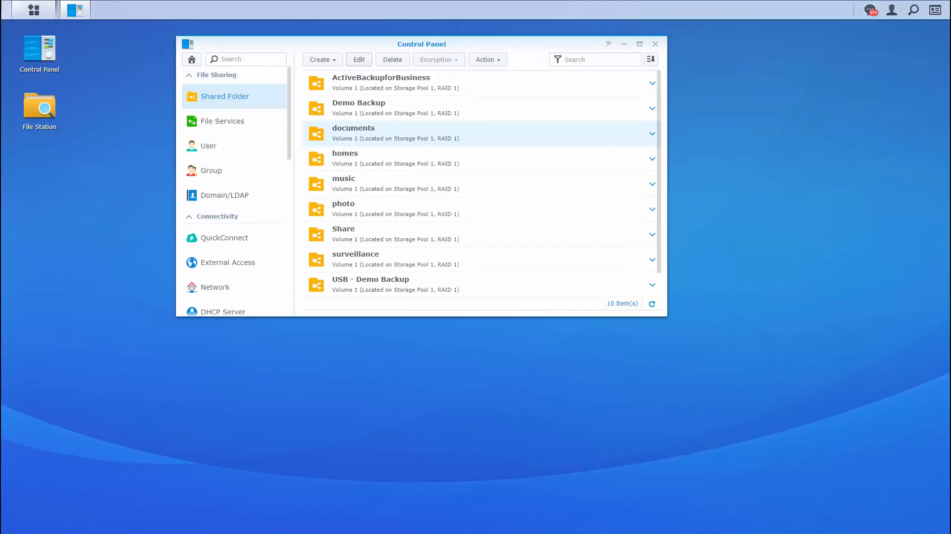
Step: Switch to File Explorer and permanently delete the Inventory file from the documents network drive
{"action": "key", "text": "alt+Tab"}
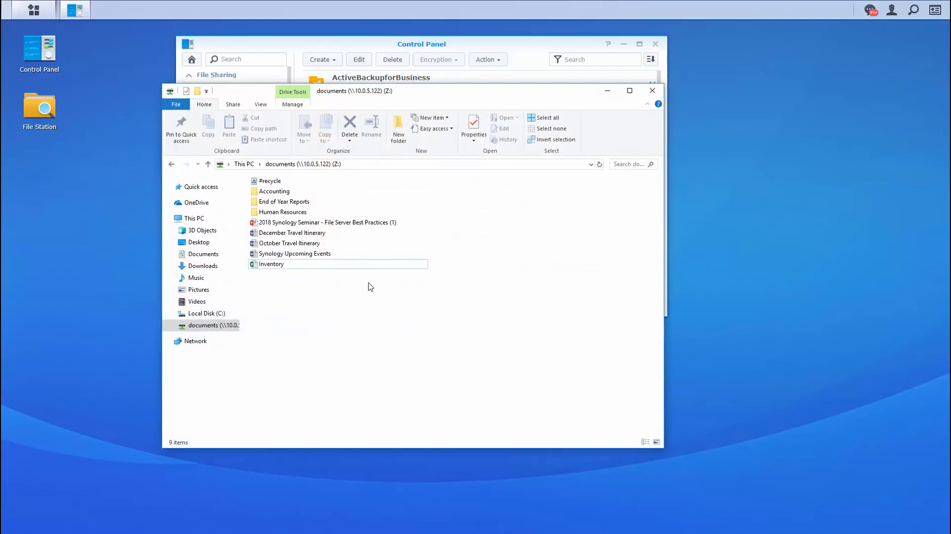
{"action": "left_click", "coordinate": [270, 266]}
{"action": "right_click", "coordinate": [271, 267]}
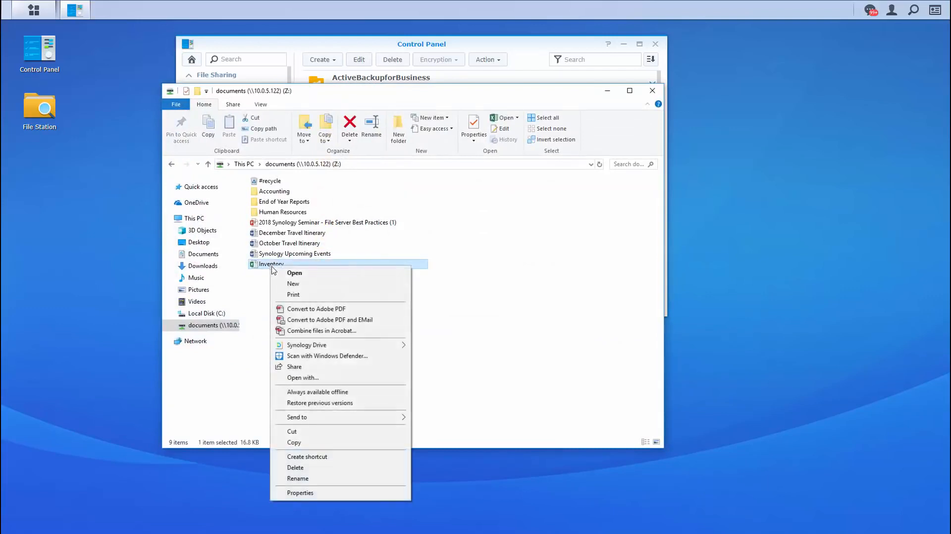
{"action": "left_click", "coordinate": [309, 467]}
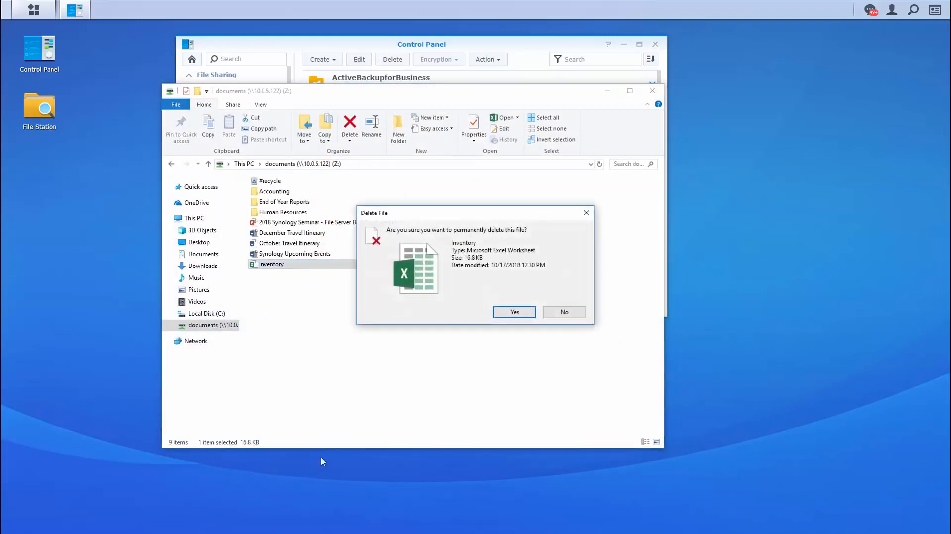
{"action": "left_click", "coordinate": [506, 316]}
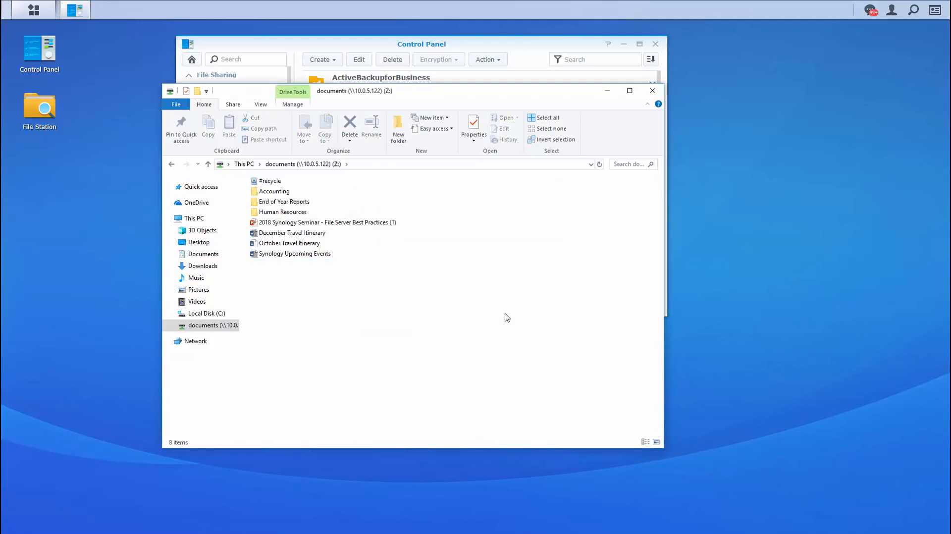
Step: Move the Inventory file from the #recycle folder back into the documents drive and close the open windows
{"action": "left_click", "coordinate": [274, 182]}
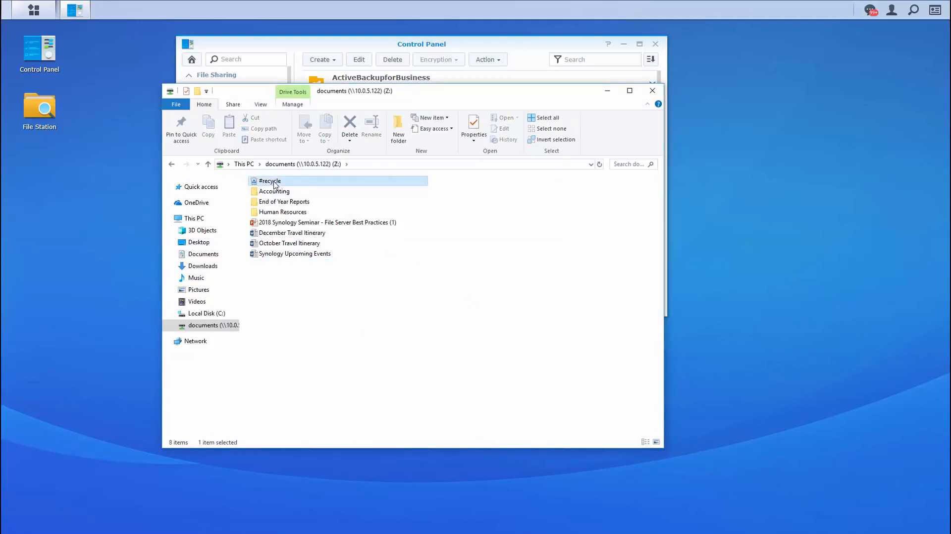
{"action": "double_click", "coordinate": [273, 182]}
{"action": "left_click", "coordinate": [279, 196]}
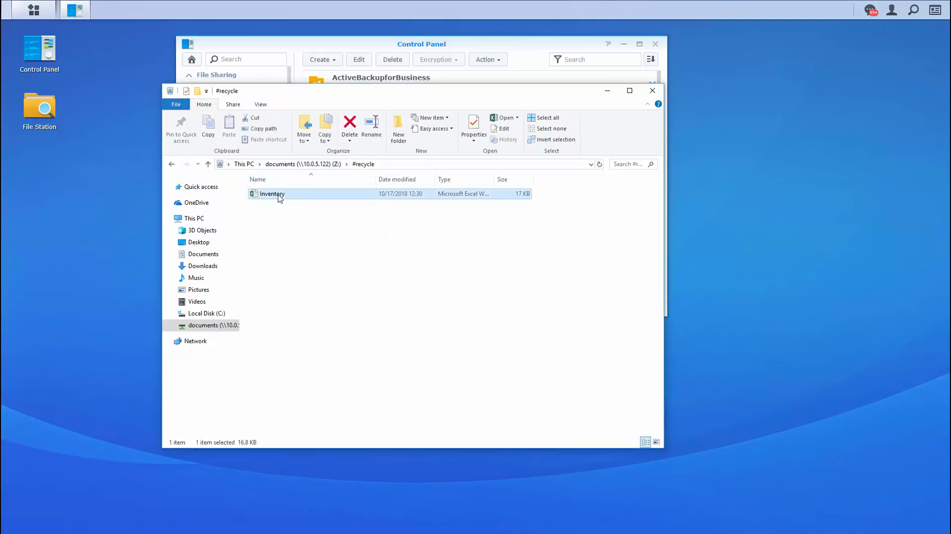
{"action": "right_click", "coordinate": [279, 196]}
{"action": "left_click", "coordinate": [306, 366]}
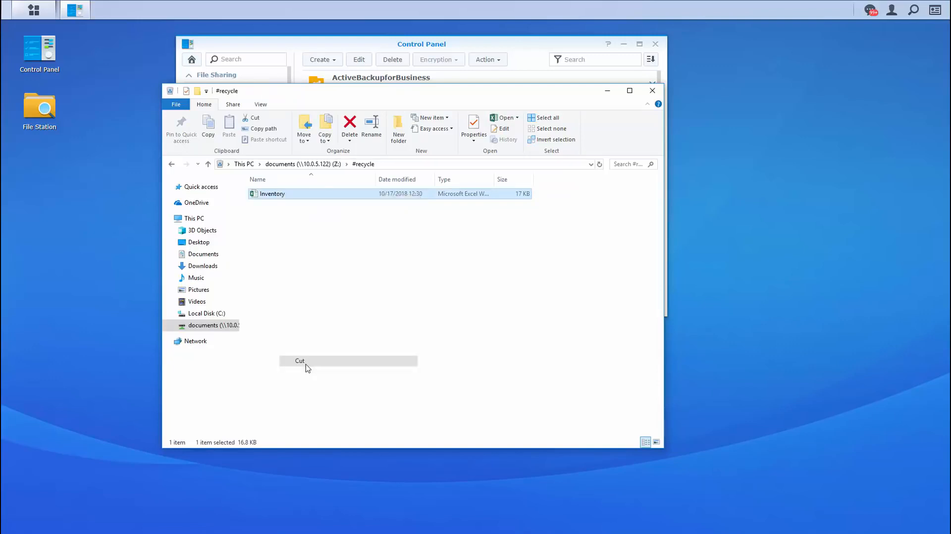
{"action": "left_click", "coordinate": [312, 165]}
{"action": "right_click", "coordinate": [352, 312]}
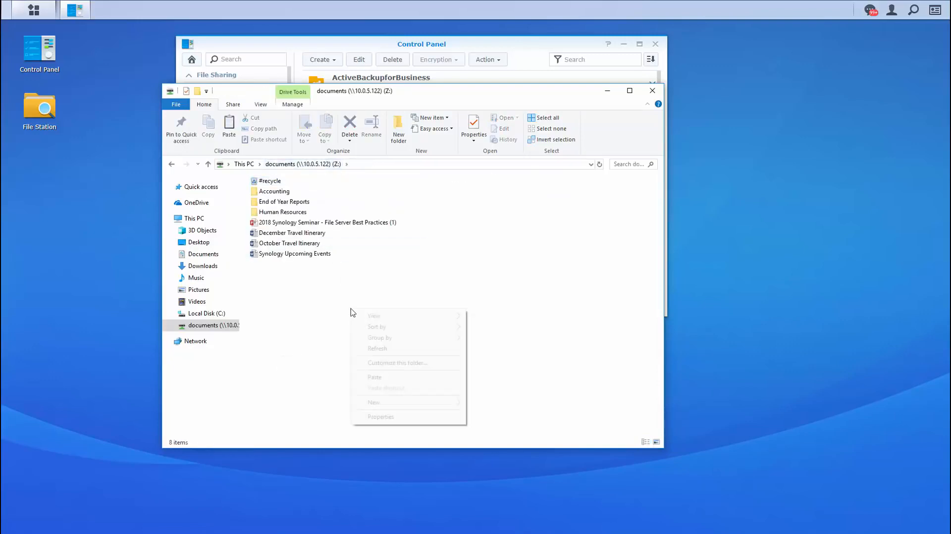
{"action": "left_click", "coordinate": [385, 378]}
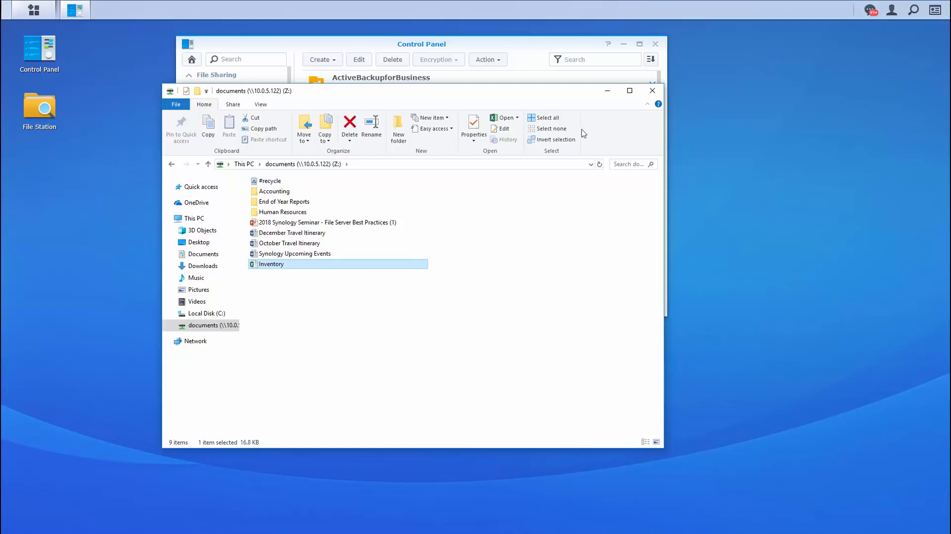
{"action": "left_click", "coordinate": [652, 90]}
{"action": "left_click", "coordinate": [654, 45]}
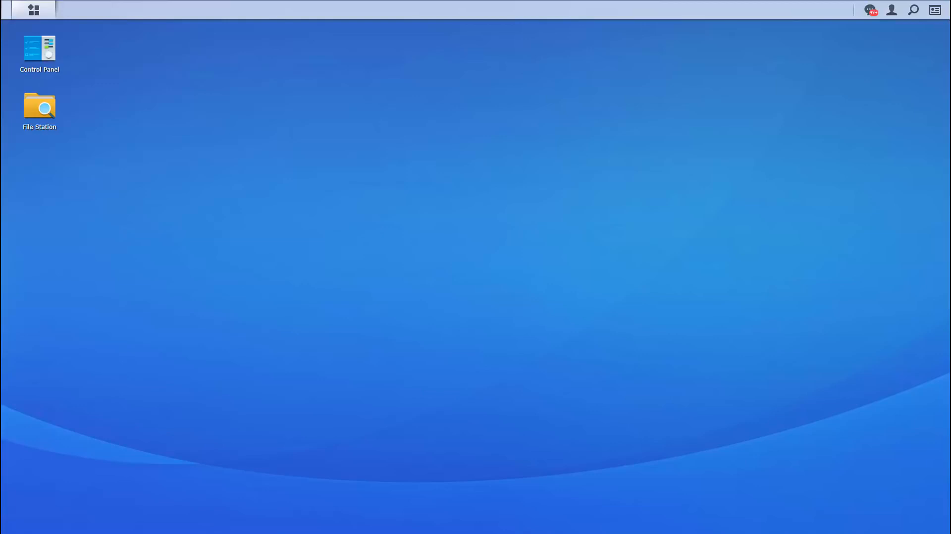
Step: In Snapshot Replication, enable a daily snapshot schedule for the documents shared folder with a frequency of every 15 minutes
{"action": "left_click", "coordinate": [50, 12]}
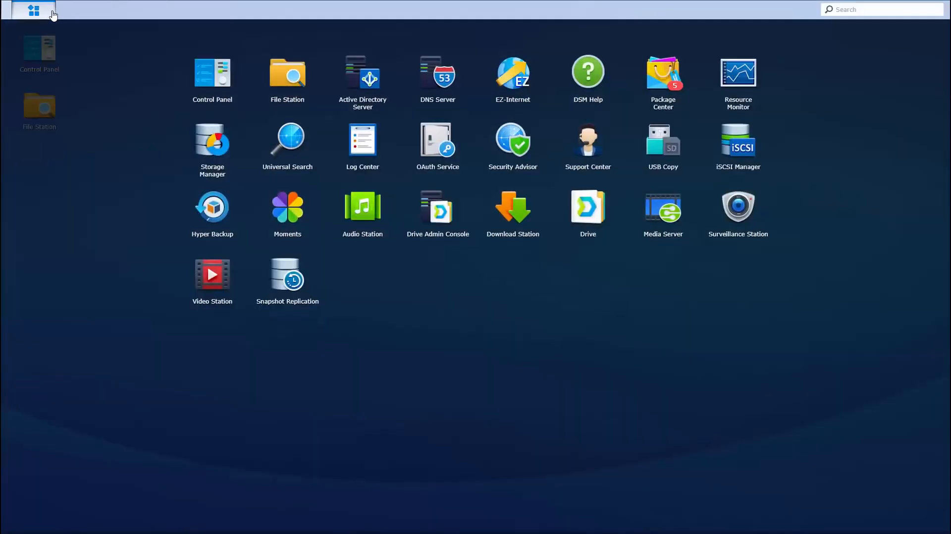
{"action": "left_click", "coordinate": [285, 282]}
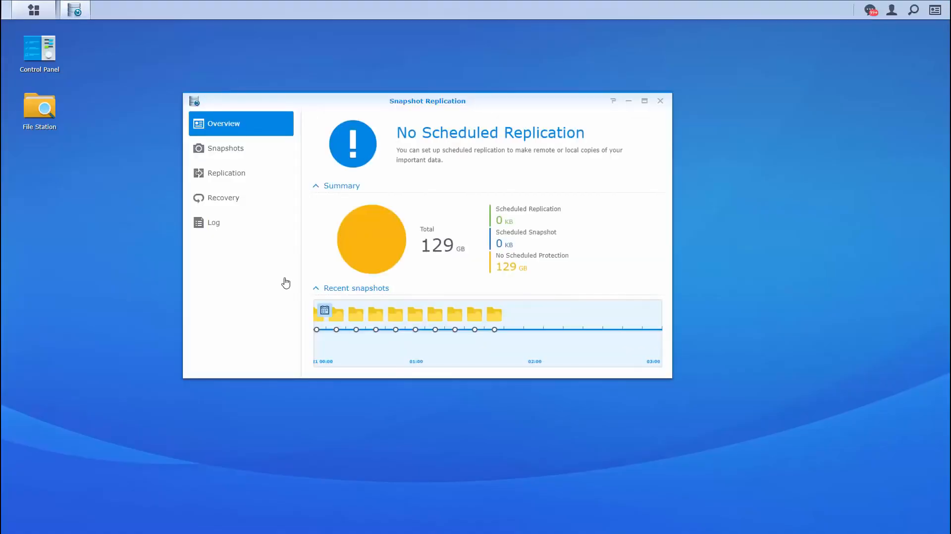
{"action": "left_click", "coordinate": [247, 156]}
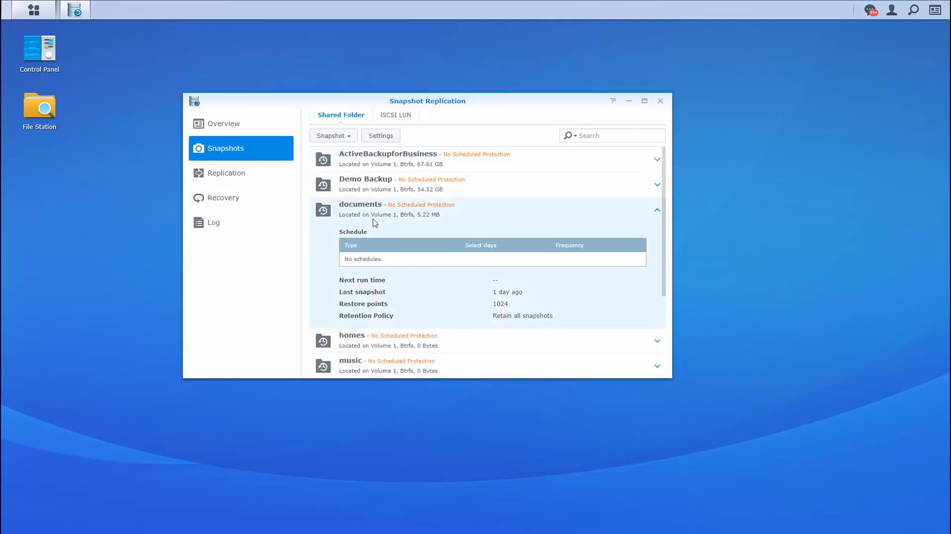
{"action": "left_click", "coordinate": [386, 136]}
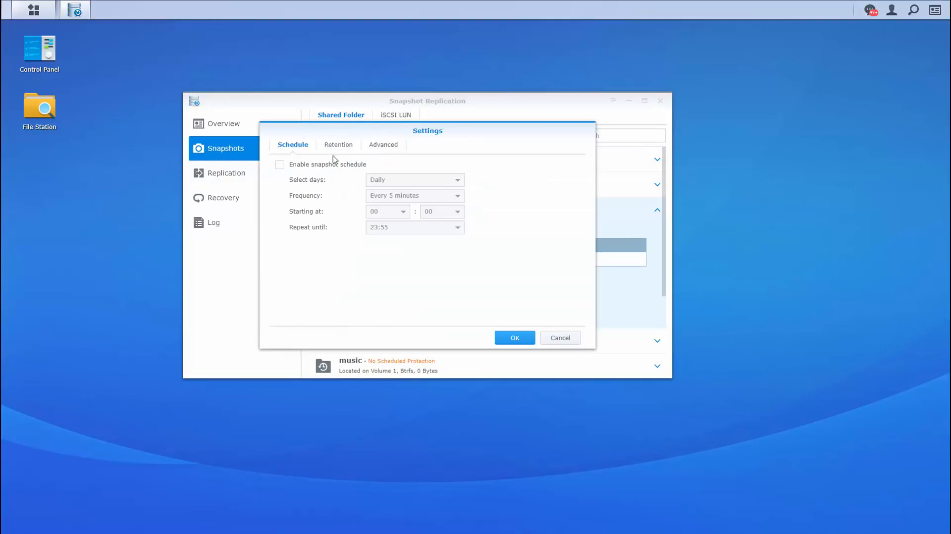
{"action": "left_click", "coordinate": [279, 166]}
{"action": "left_click", "coordinate": [410, 196]}
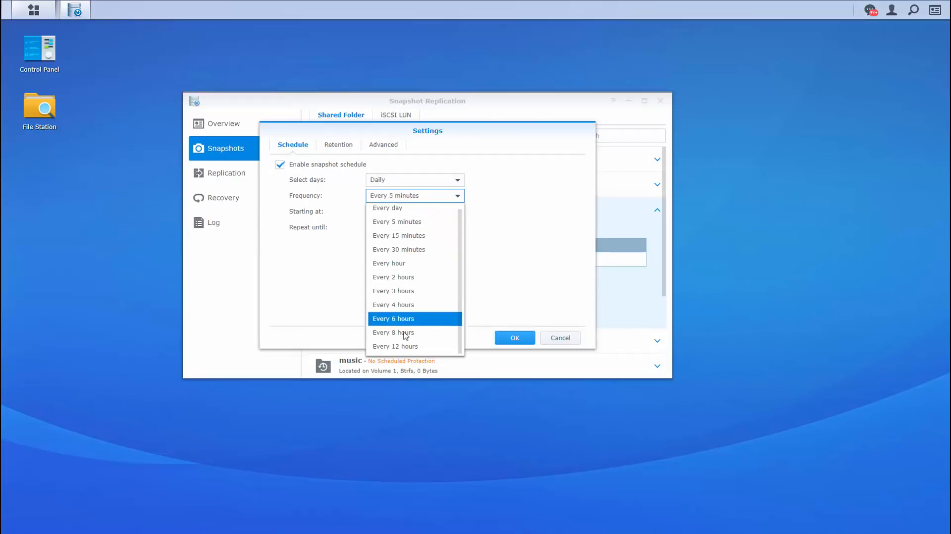
{"action": "left_click", "coordinate": [422, 233]}
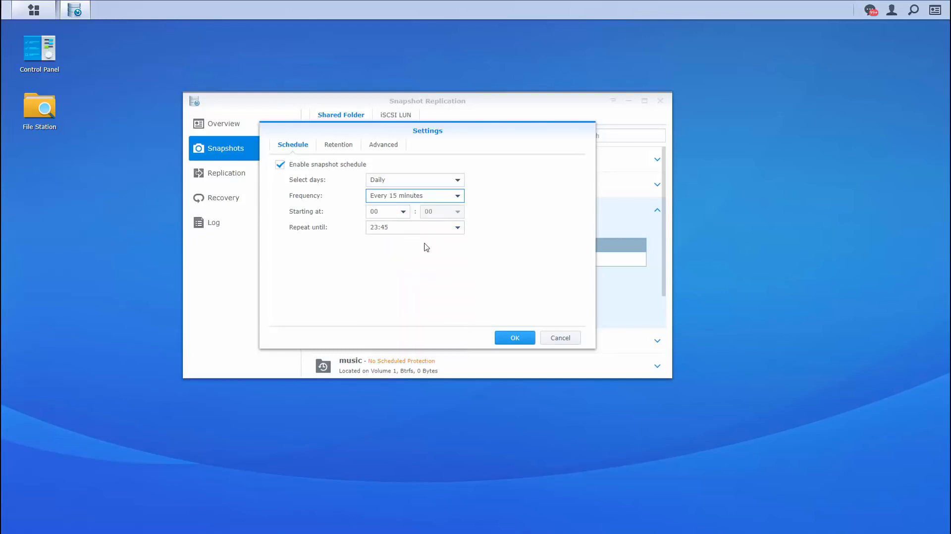
{"action": "left_click", "coordinate": [341, 145]}
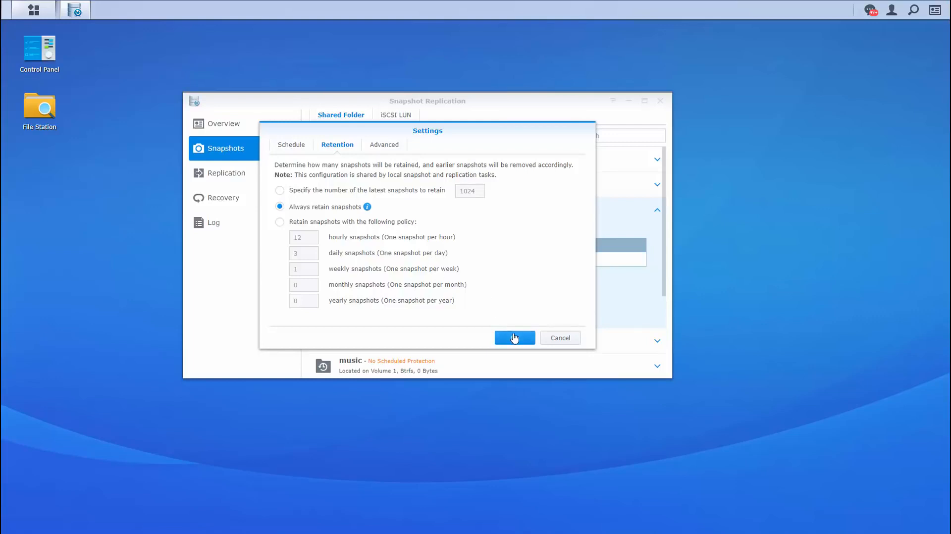
{"action": "left_click", "coordinate": [515, 337]}
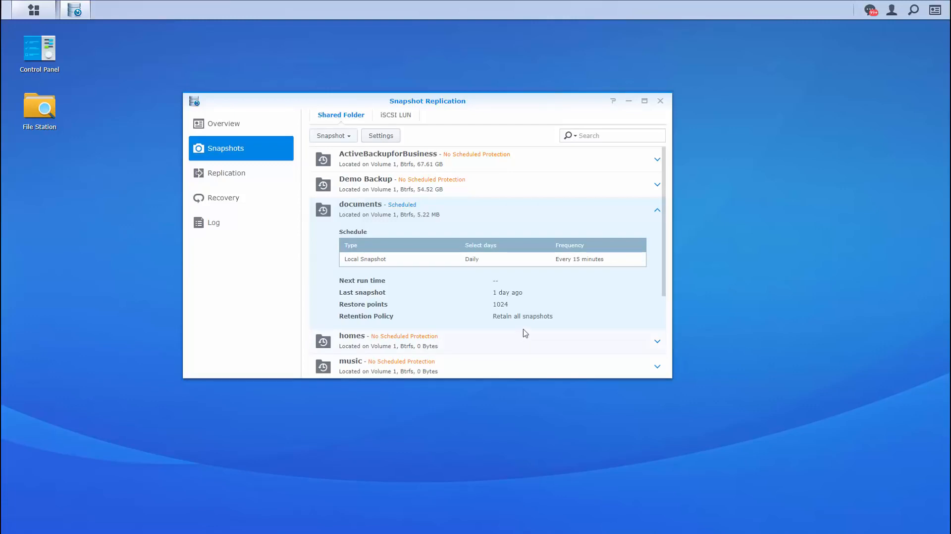
{"action": "left_click", "coordinate": [661, 101]}
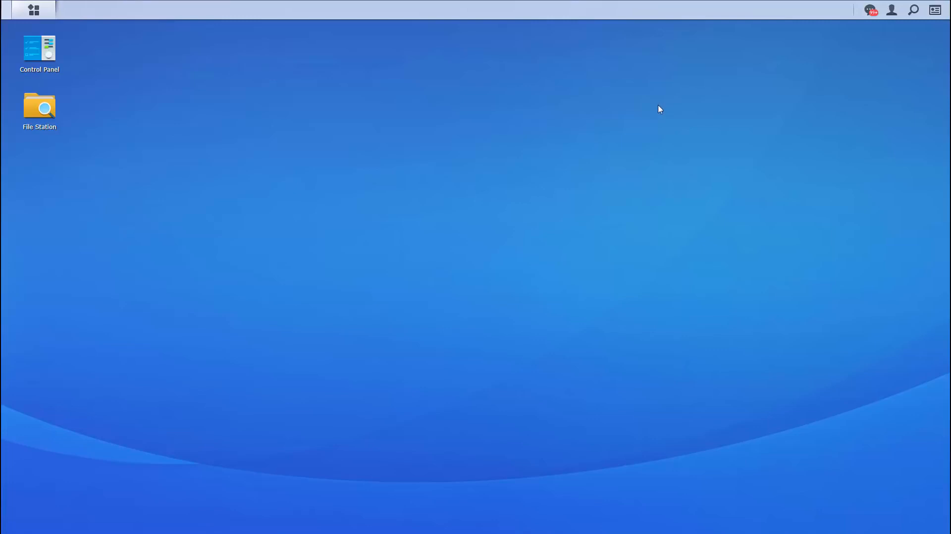
Step: Open the Inventory workbook from the documents drive in Excel and clear all data rows of its inventory table
{"action": "key", "text": "alt+Tab"}
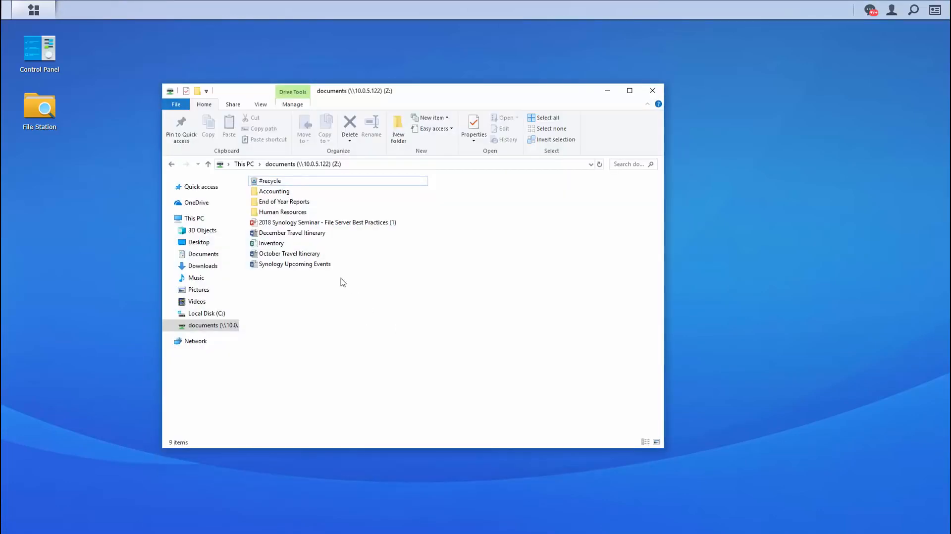
{"action": "double_click", "coordinate": [273, 243]}
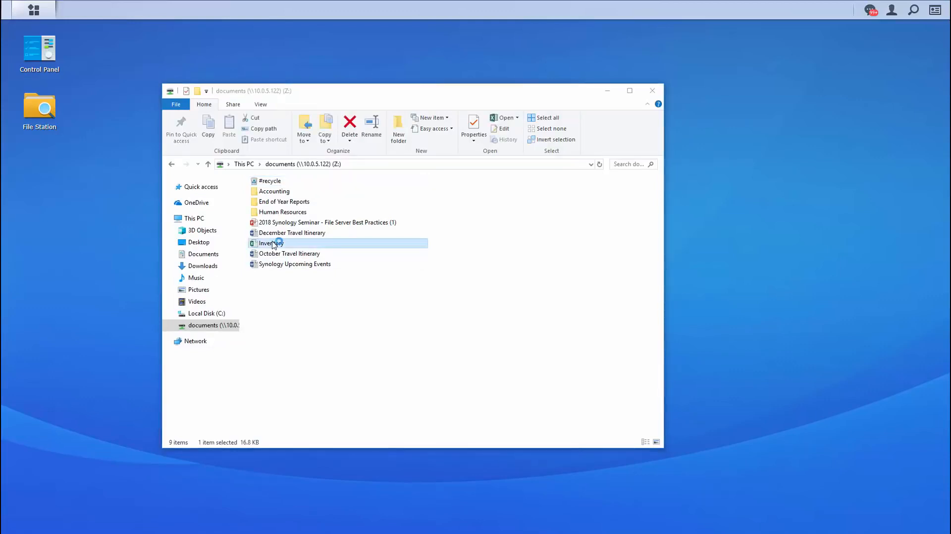
{"action": "key", "text": "ctrl+a"}
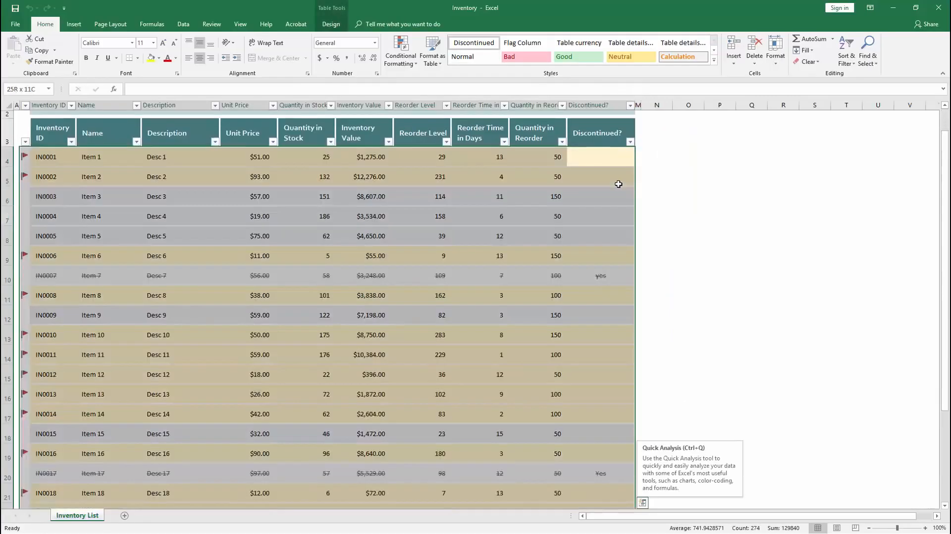
{"action": "key", "text": "BackSpace"}
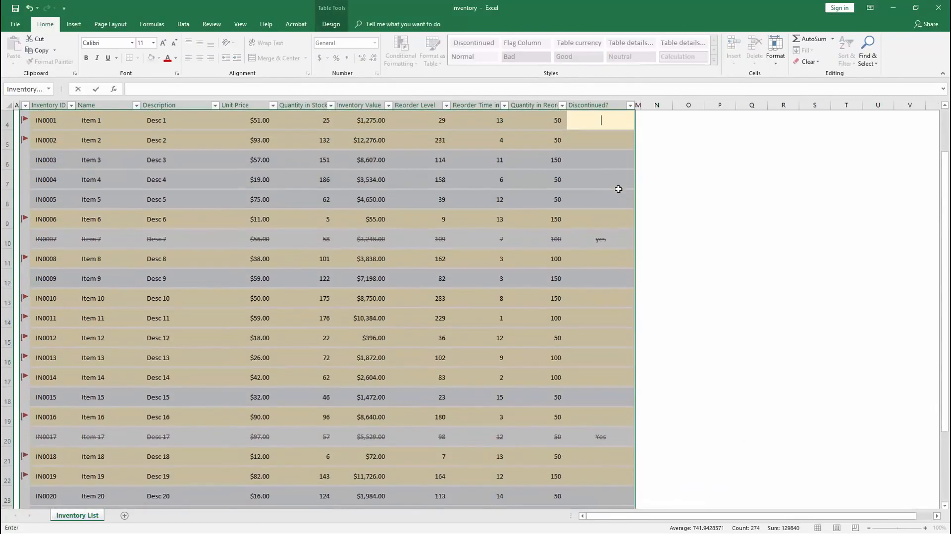
{"action": "left_click", "coordinate": [618, 188]}
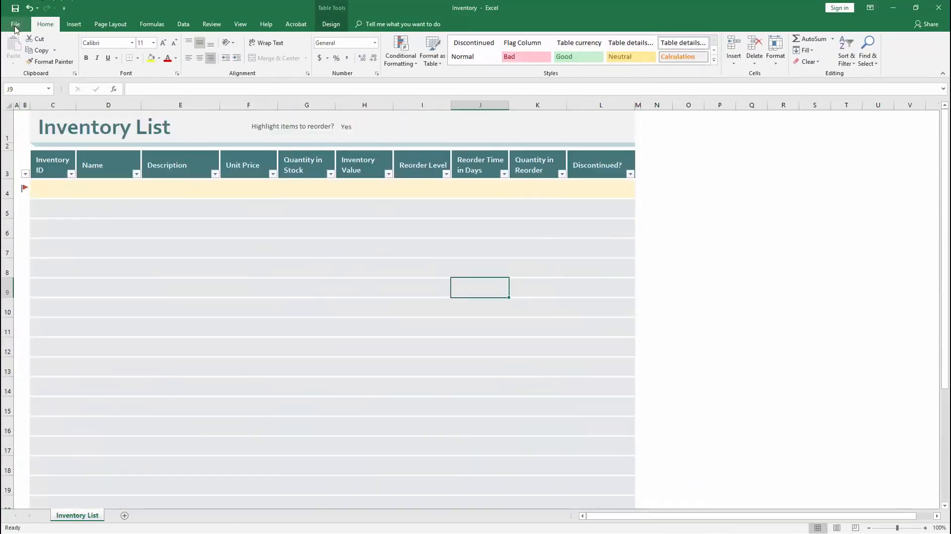
Step: Save the emptied Inventory workbook and close Excel
{"action": "left_click", "coordinate": [16, 24]}
{"action": "left_click", "coordinate": [30, 102]}
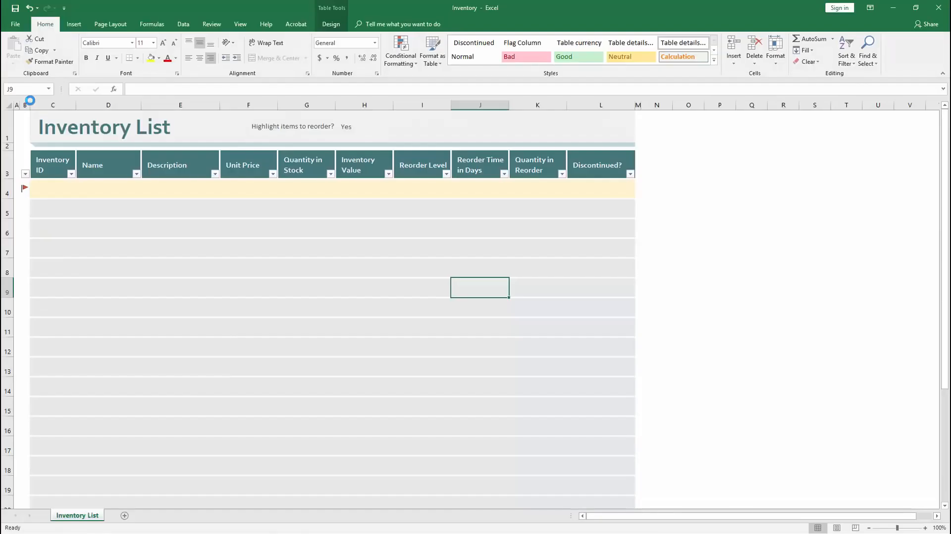
{"action": "left_click", "coordinate": [933, 14]}
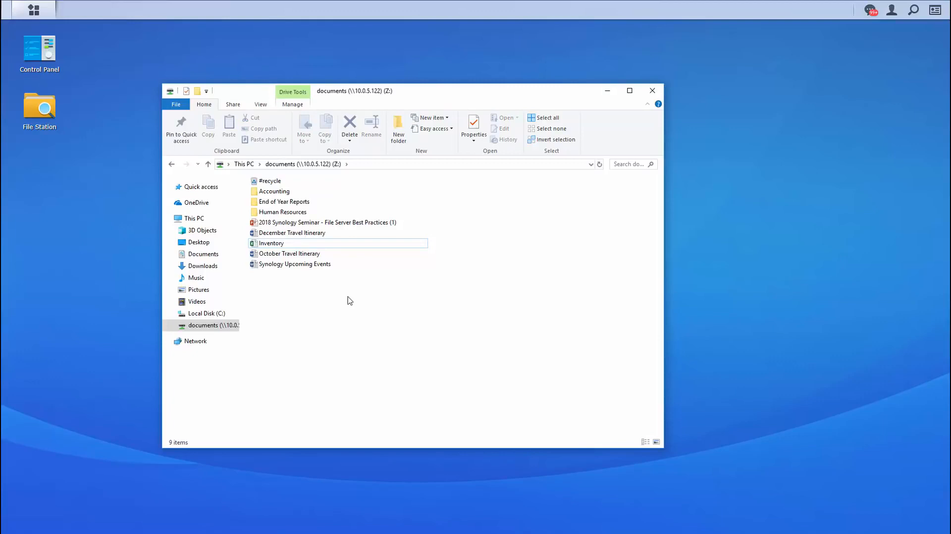
Step: Preview and restore the previous version of the Inventory file dated 10/17/2018 12:30 PM, and open the restored workbook
{"action": "right_click", "coordinate": [280, 244]}
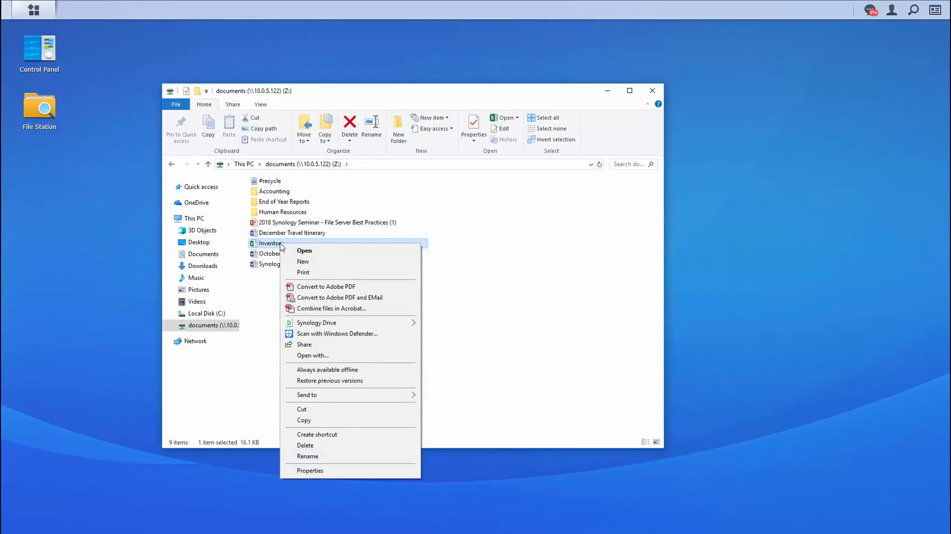
{"action": "left_click", "coordinate": [357, 381]}
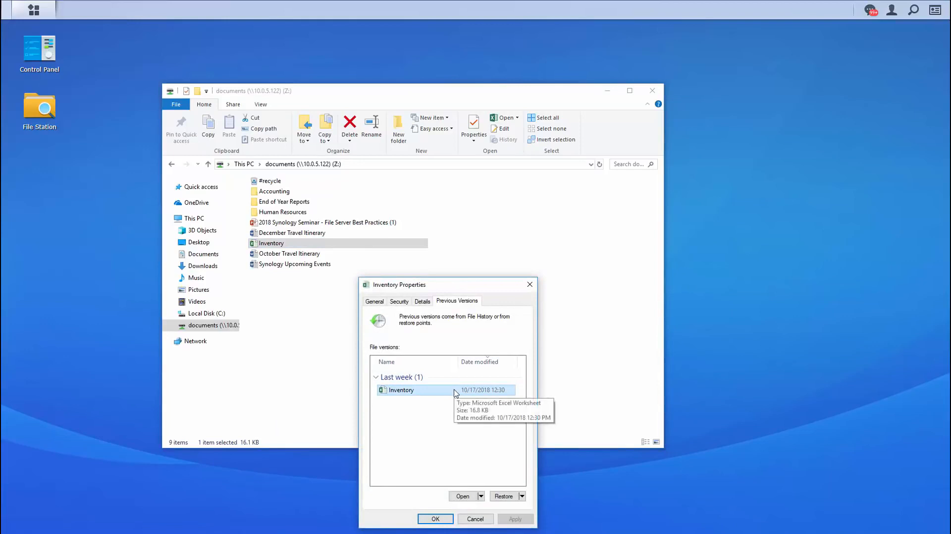
{"action": "left_click", "coordinate": [463, 497]}
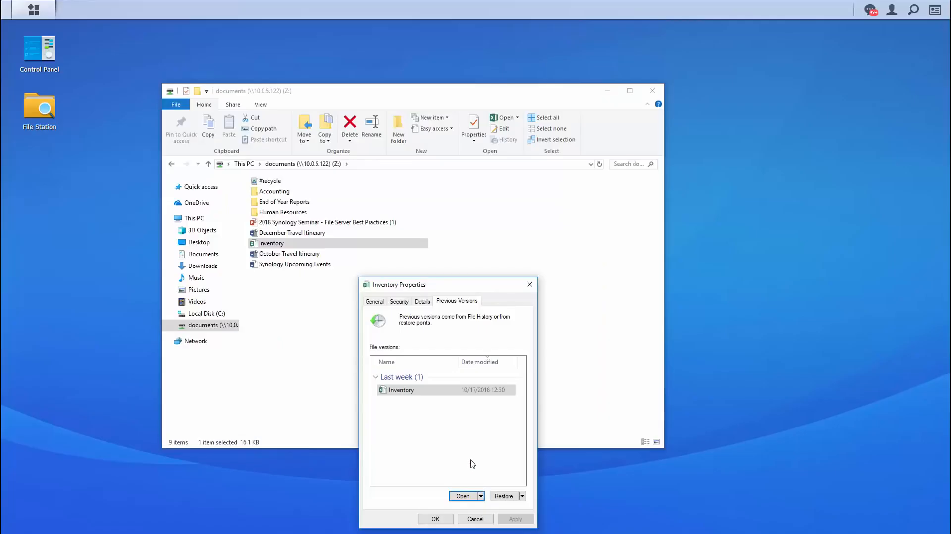
{"action": "left_click", "coordinate": [502, 495]}
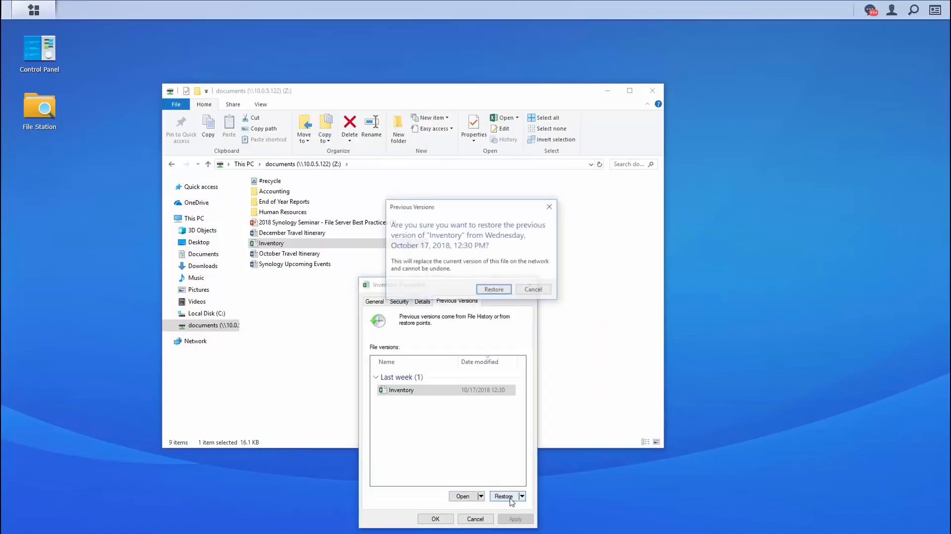
{"action": "left_click", "coordinate": [496, 290]}
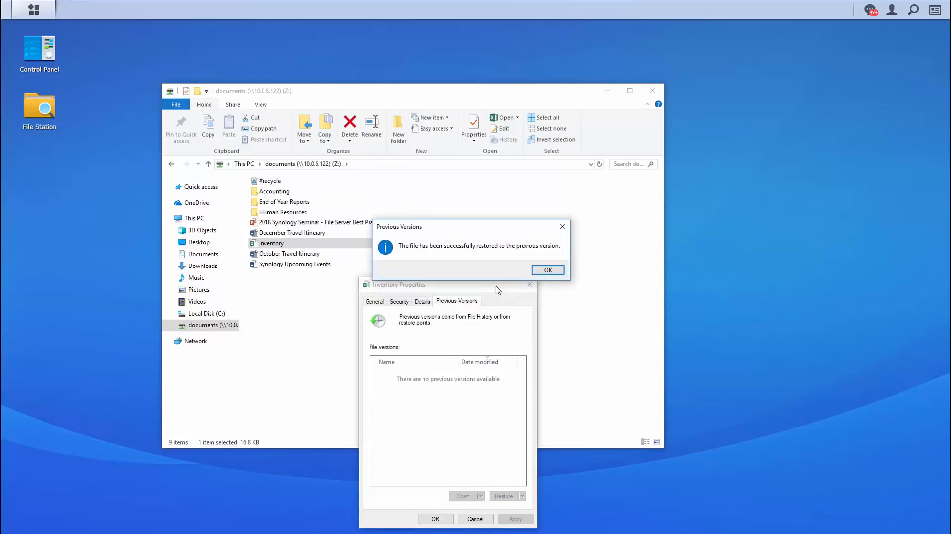
{"action": "left_click", "coordinate": [546, 270]}
{"action": "left_click", "coordinate": [530, 284]}
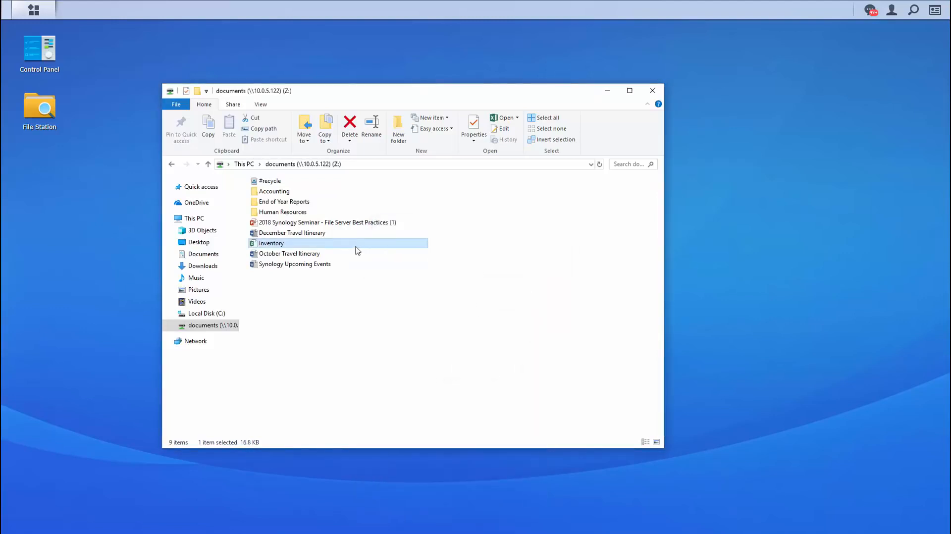
{"action": "double_click", "coordinate": [315, 244]}
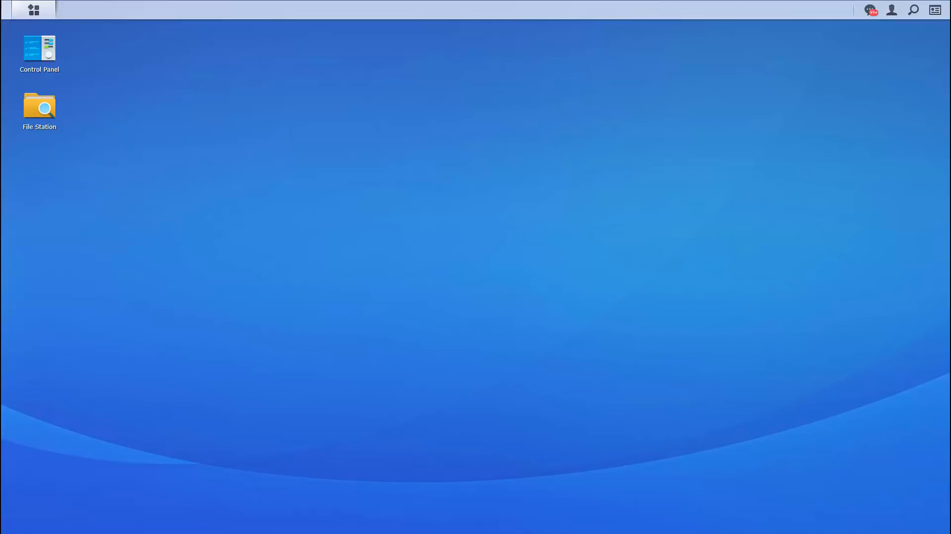
Step: In File Station, generate a shared link for Inventory.xlsx in the documents folder and select the link text
{"action": "left_click", "coordinate": [36, 119]}
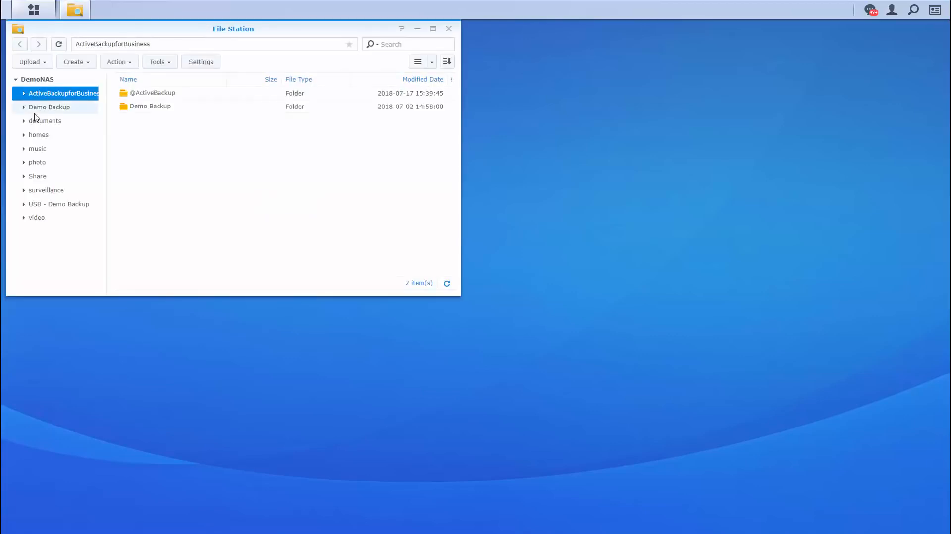
{"action": "left_click", "coordinate": [50, 121]}
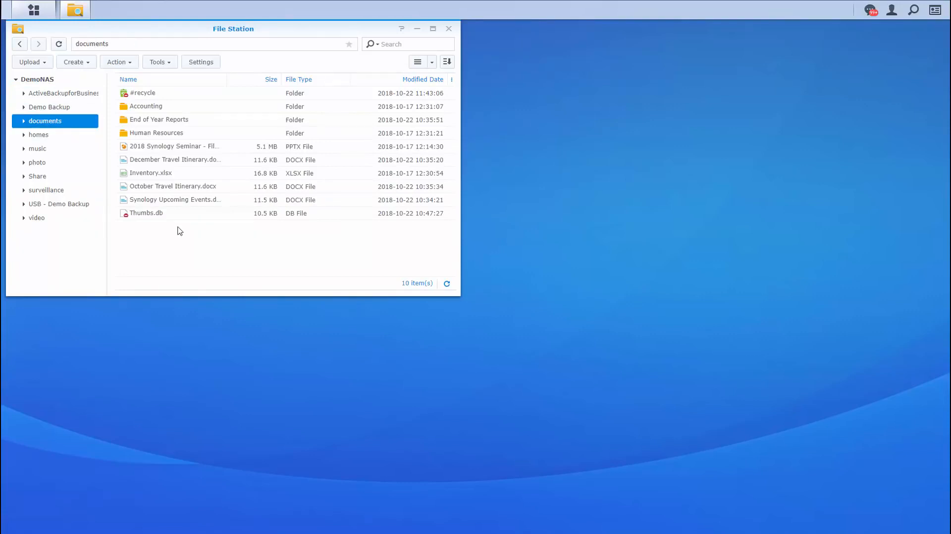
{"action": "right_click", "coordinate": [168, 174]}
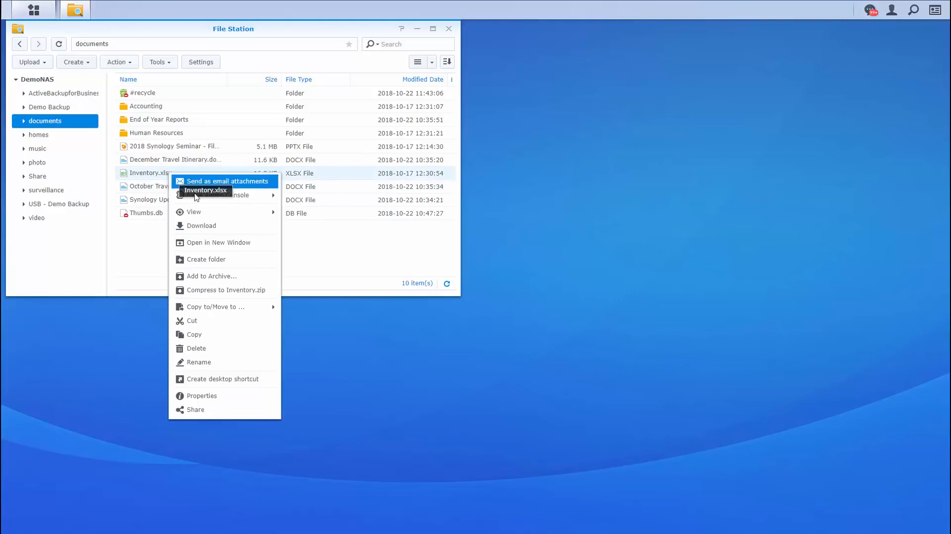
{"action": "left_click", "coordinate": [216, 411]}
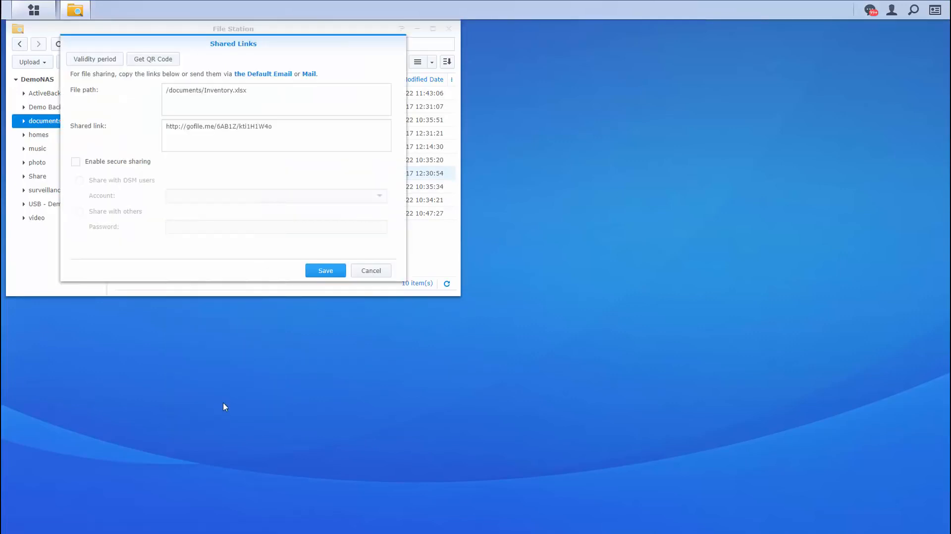
{"action": "left_click", "coordinate": [314, 127]}
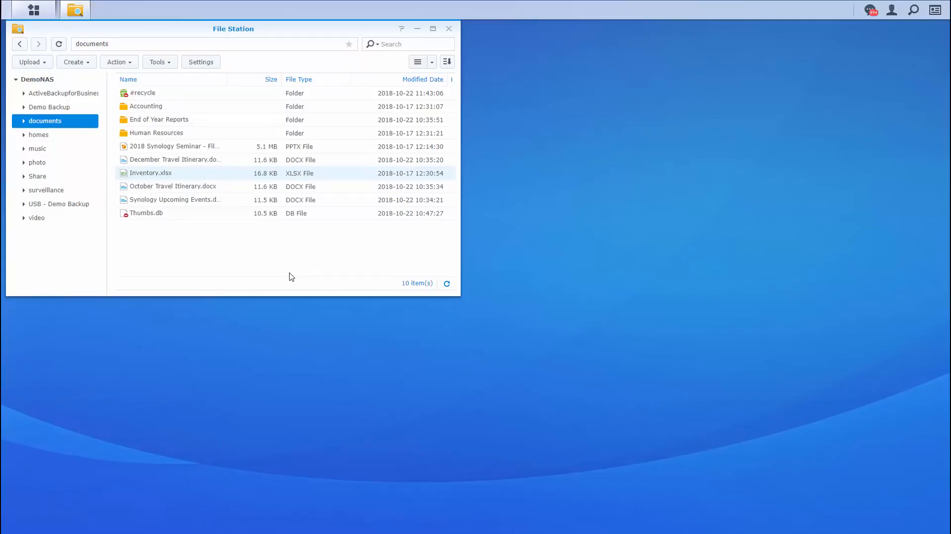
Step: Start creating a file request for the Accounting folder in the documents shared folder
{"action": "right_click", "coordinate": [145, 106]}
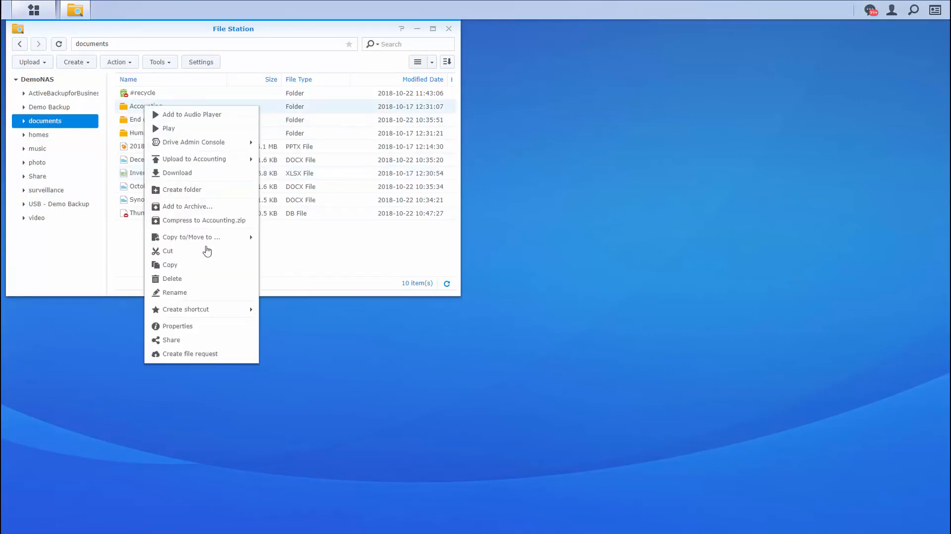
{"action": "left_click", "coordinate": [202, 355]}
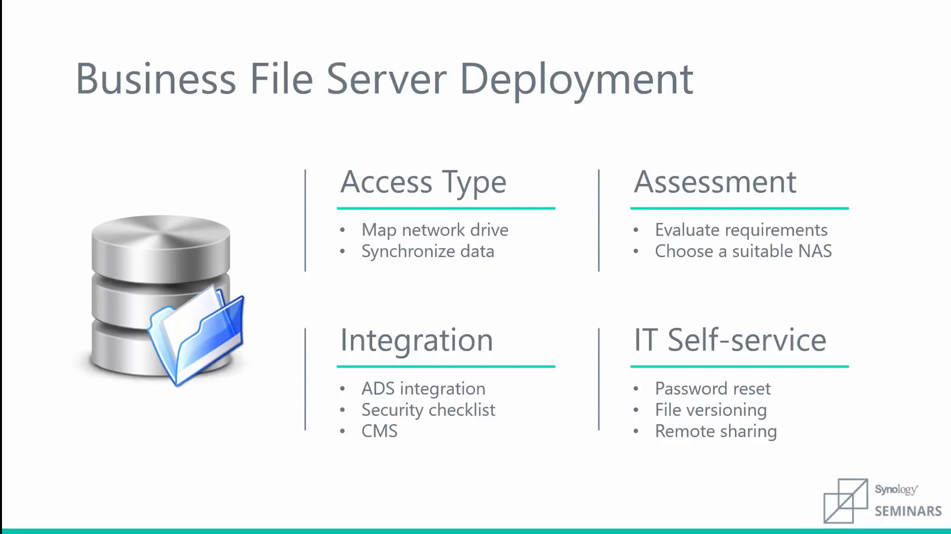
{"action": "key", "text": "Right"}
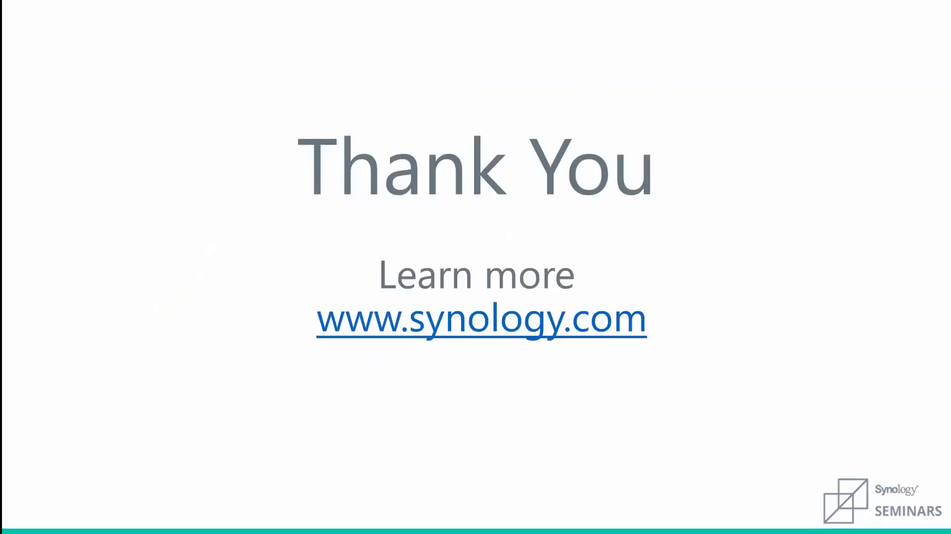